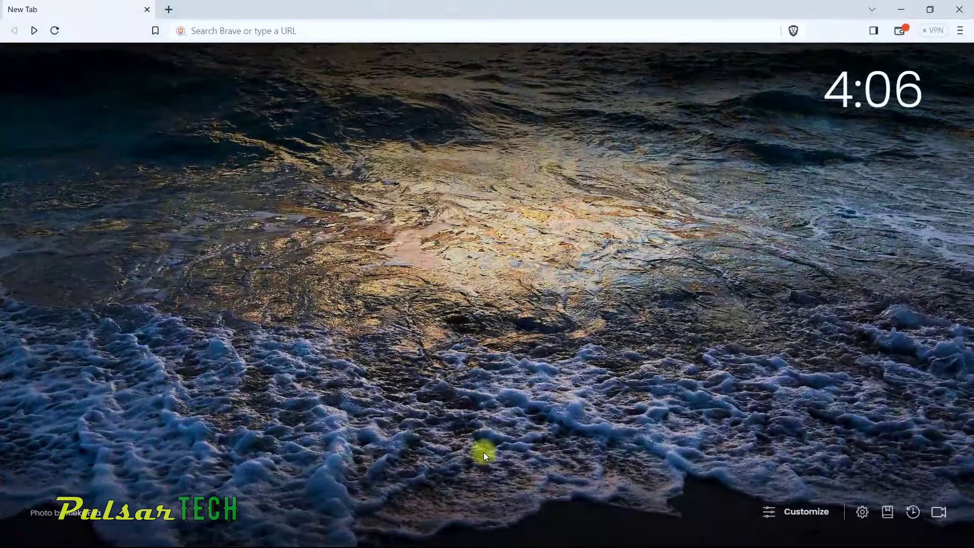
Search 'linux mint' in Brave and open the official 'Home - Linux Mint' page
click(231, 31)
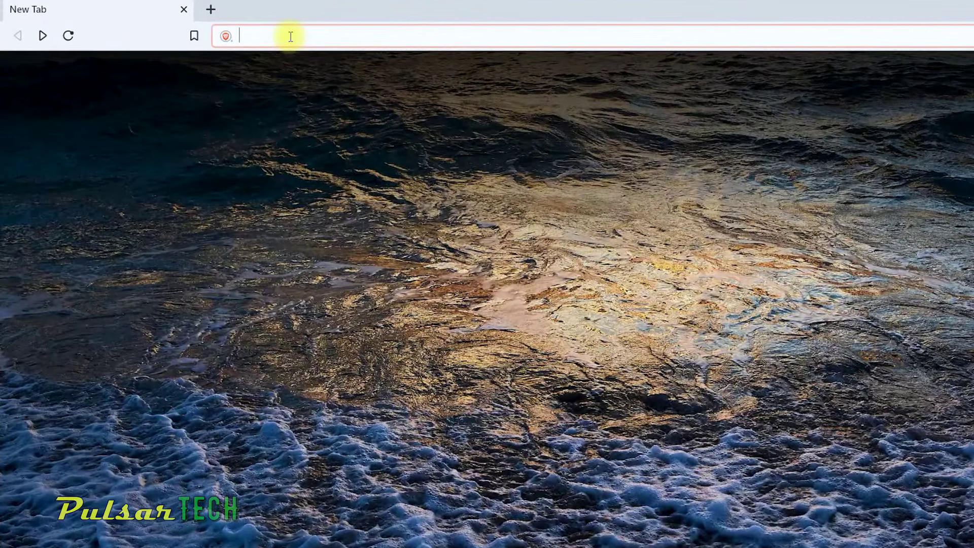
text(linux mint)
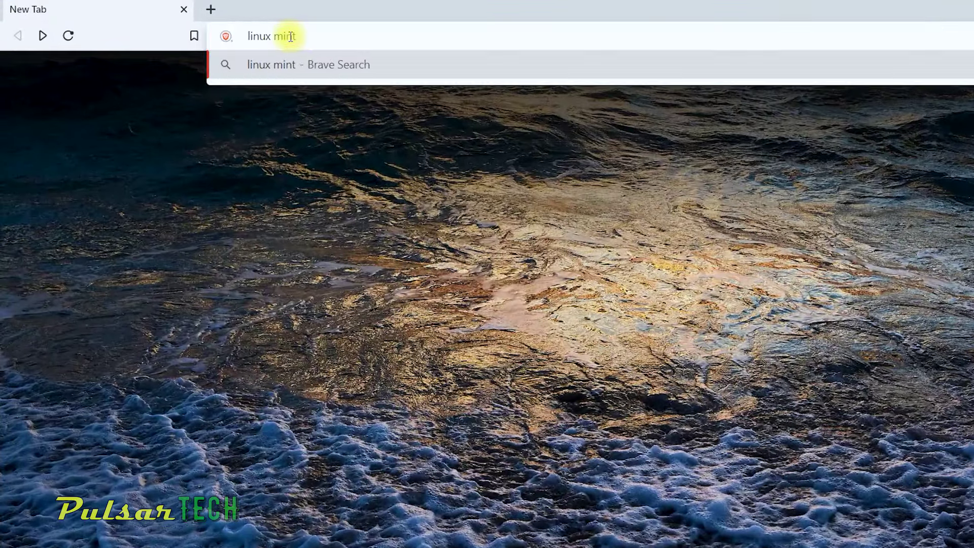
key(Return)
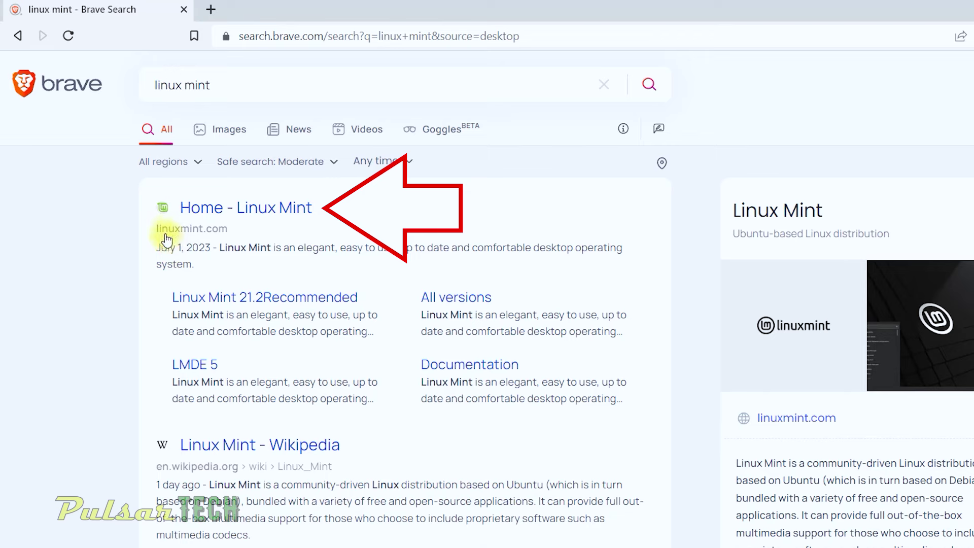
click(215, 213)
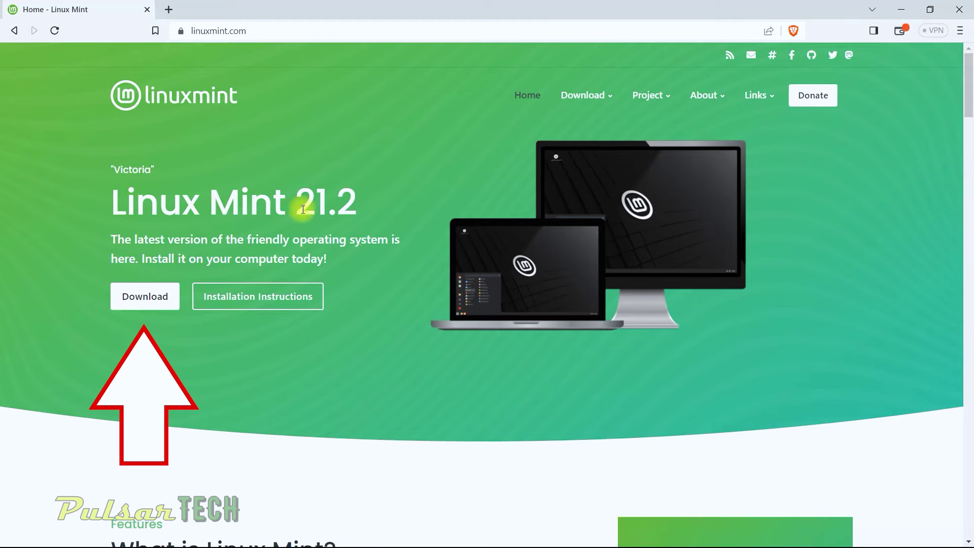
Open Installation Instructions in a background tab, then go to the Cinnamon Edition download page
middle_click(258, 296)
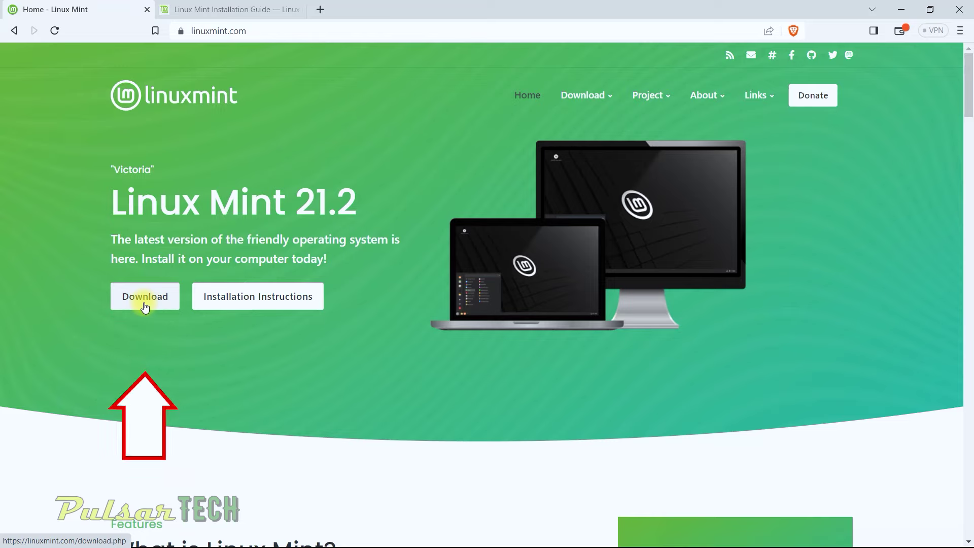
click(143, 305)
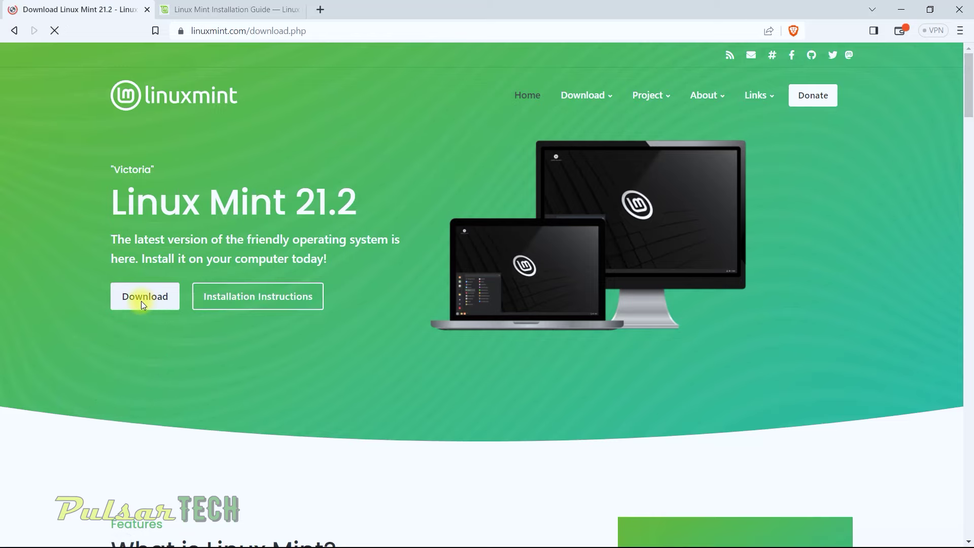
scroll(49, 194, down, 5)
scroll(51, 196, down, 8)
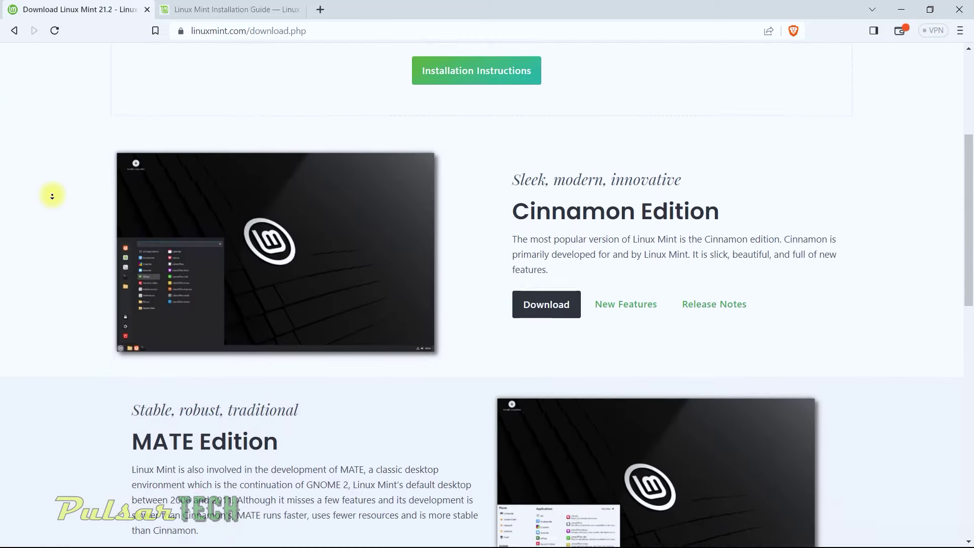
scroll(452, 235, up, 6)
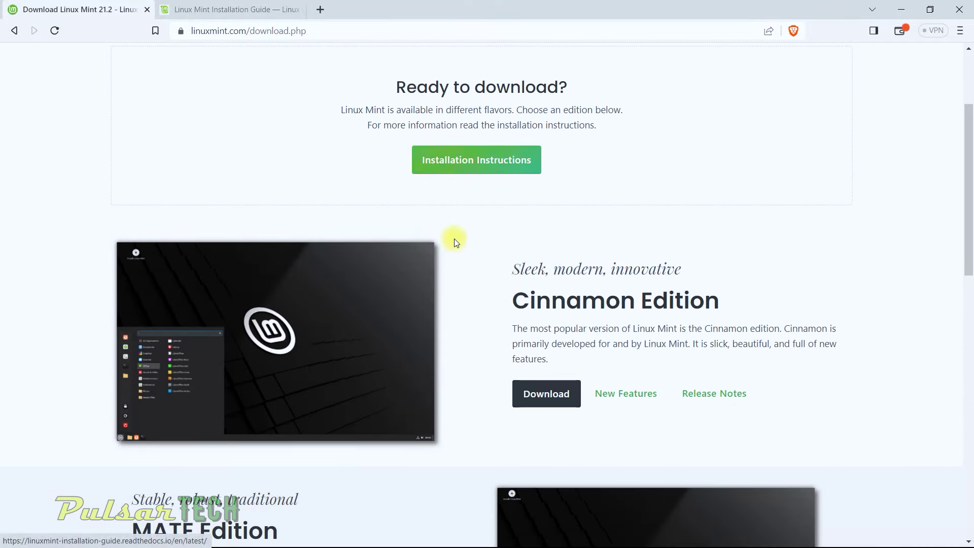
drag(513, 299, 714, 310)
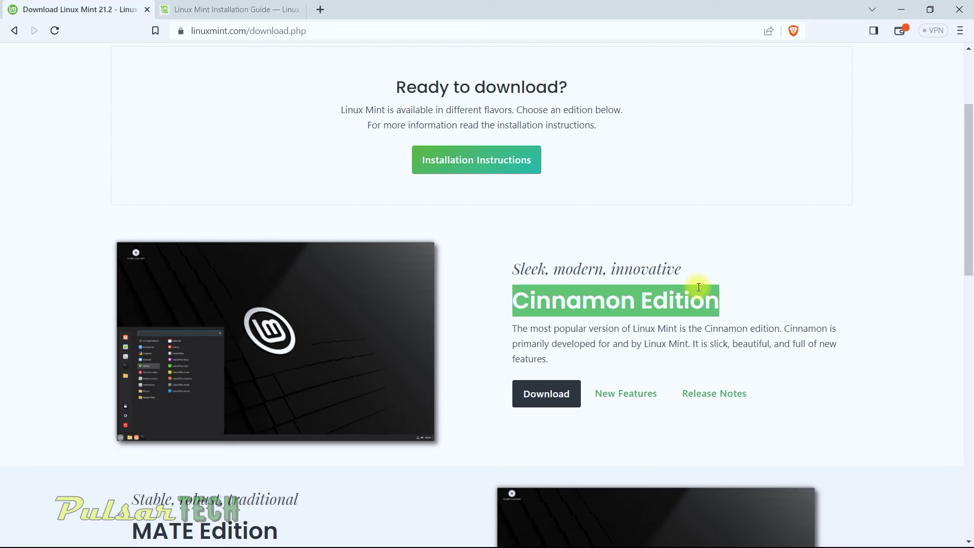
click(554, 400)
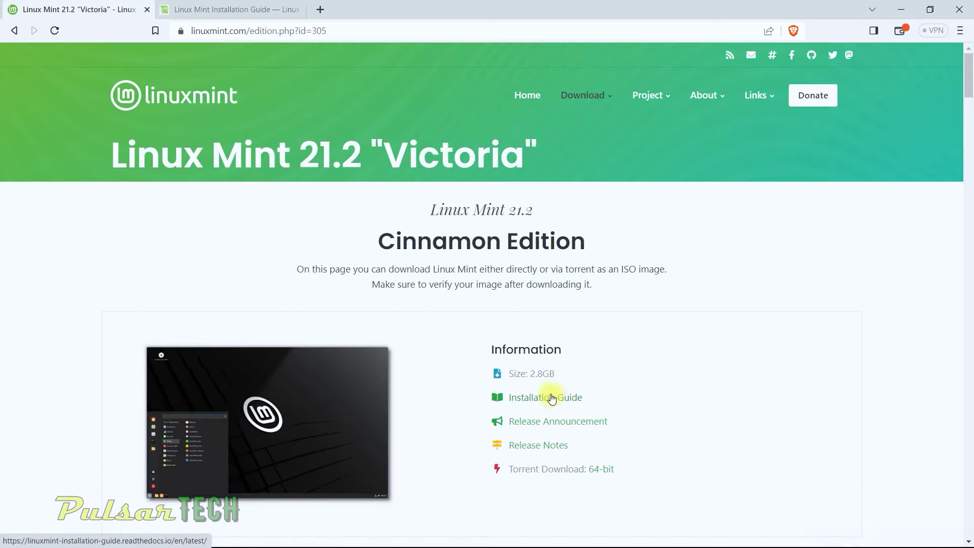
Save linuxmint-21.2-cinnamon-64bit.iso to Downloads from the Manitoba Unix User Group mirror
scroll(680, 378, down, 2)
scroll(680, 377, down, 12)
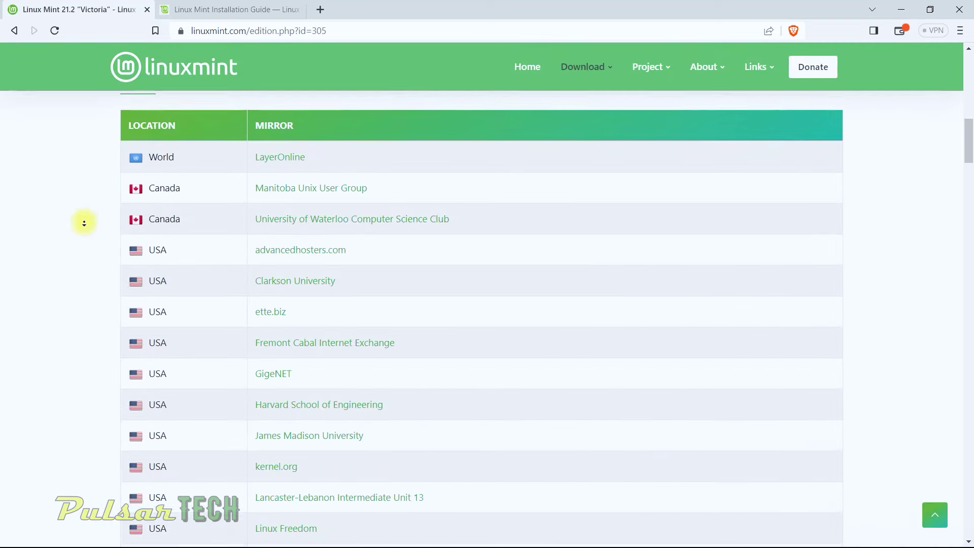
scroll(85, 242, down, 6)
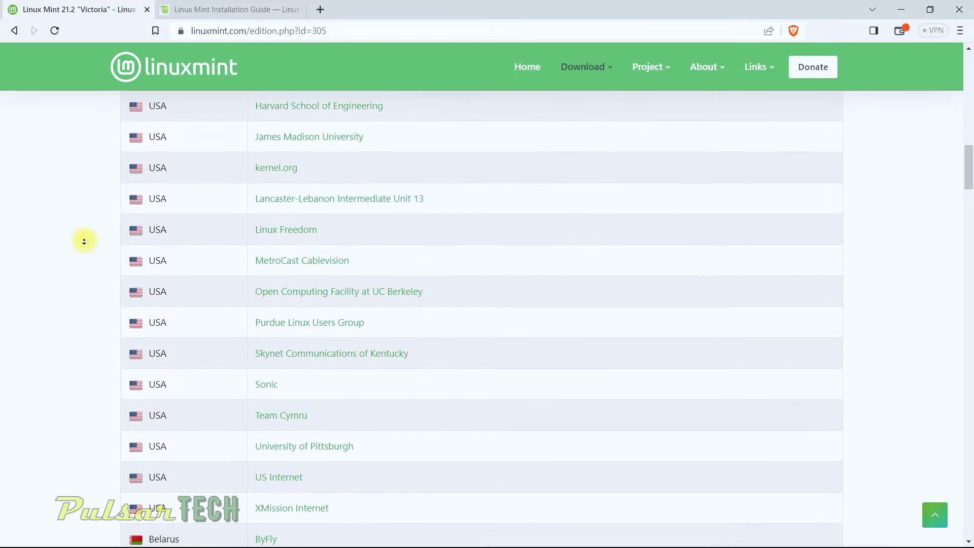
scroll(84, 242, down, 6)
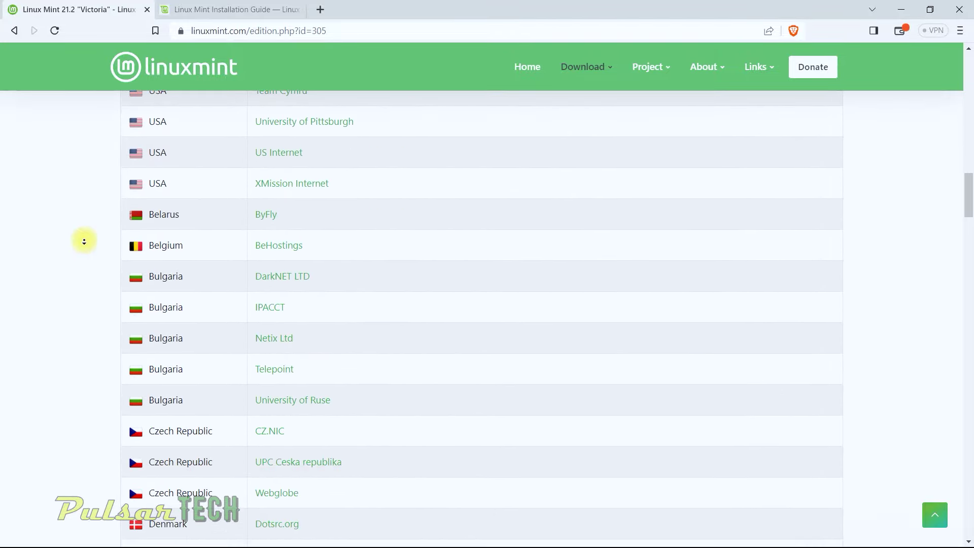
scroll(84, 241, down, 6)
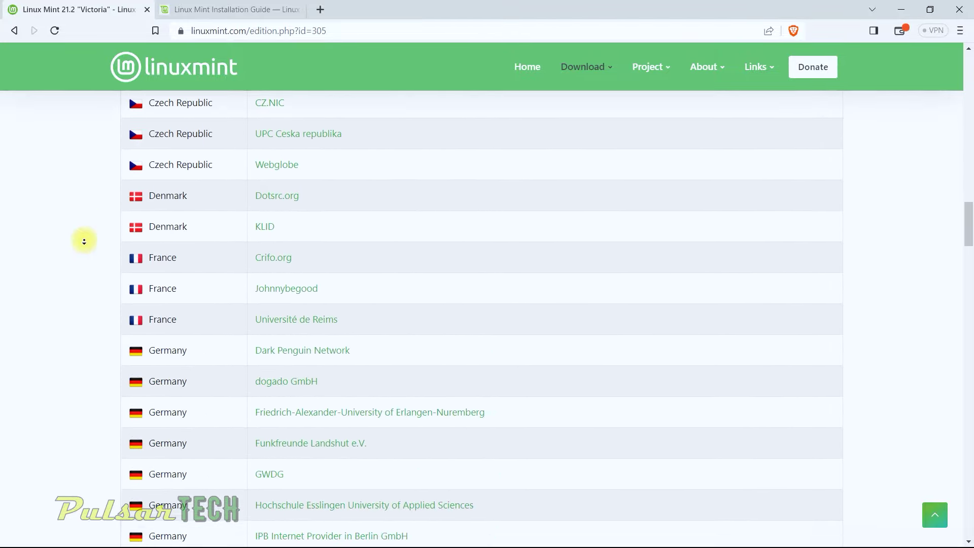
scroll(83, 242, down, 20)
scroll(84, 238, up, 20)
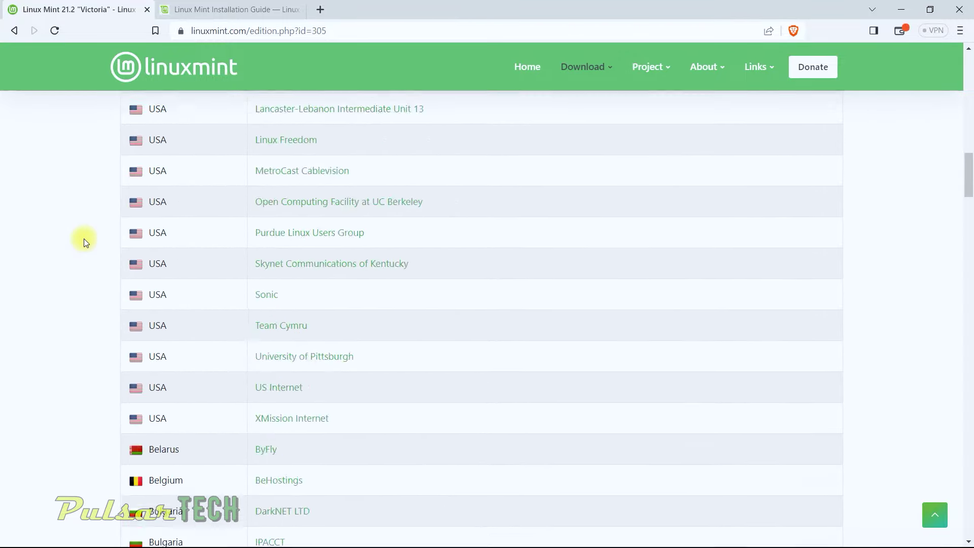
click(283, 247)
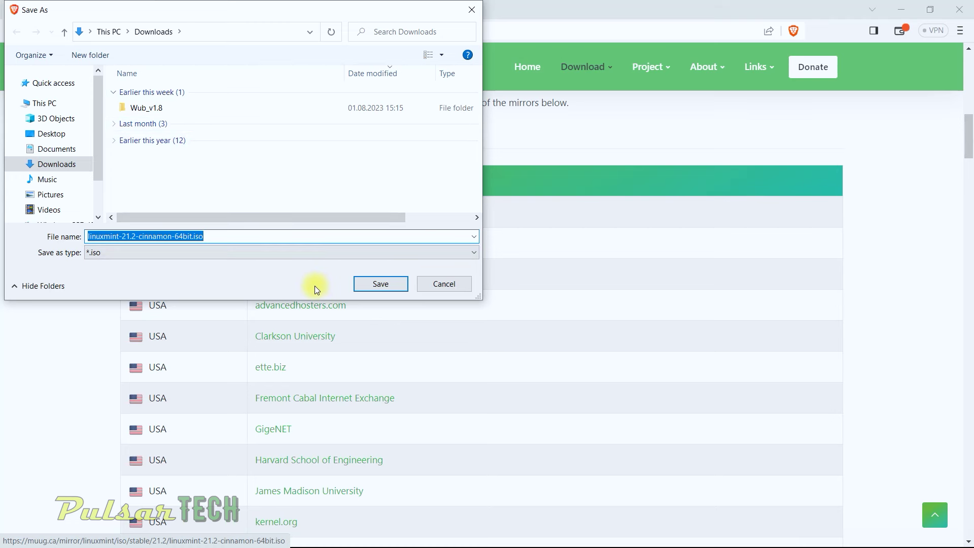
click(372, 287)
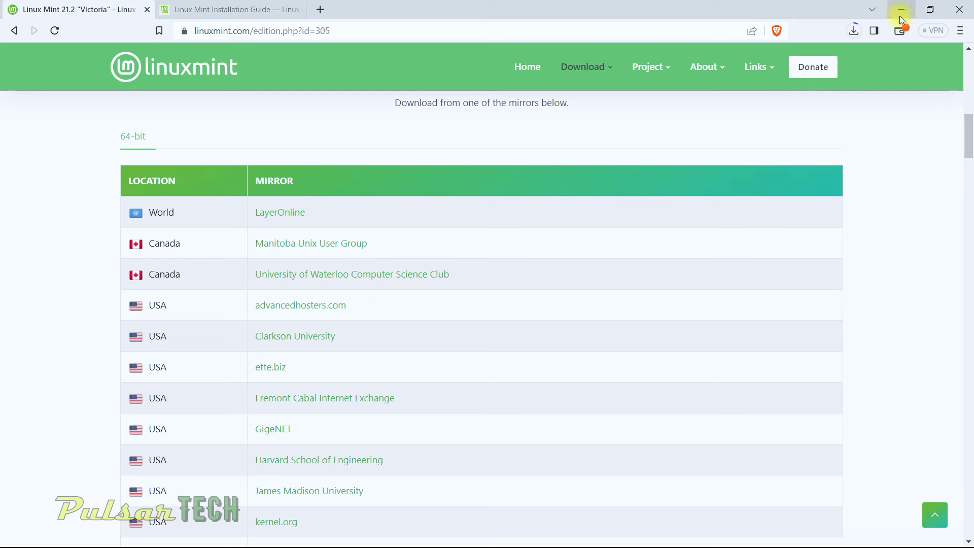
Confirm the 2.8 GB ISO download has finished and open a new empty tab
click(855, 33)
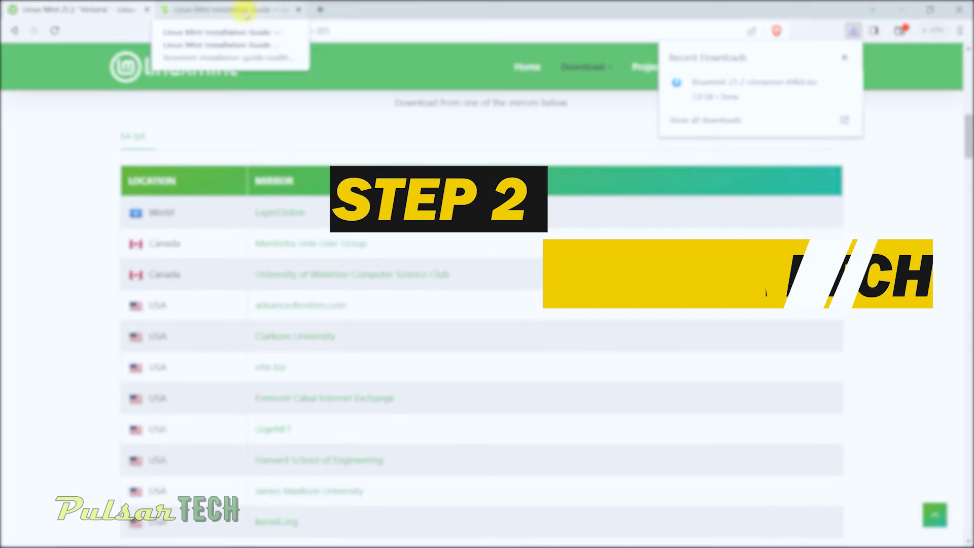
click(320, 9)
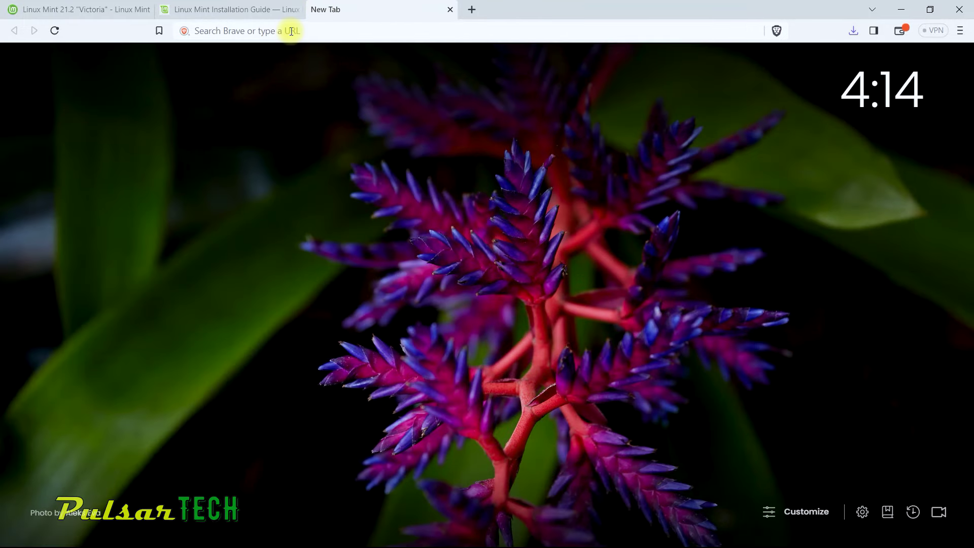
Search 'balenaetcher', open etcher.balena.io and start the portable Windows Etcher download
click(291, 31)
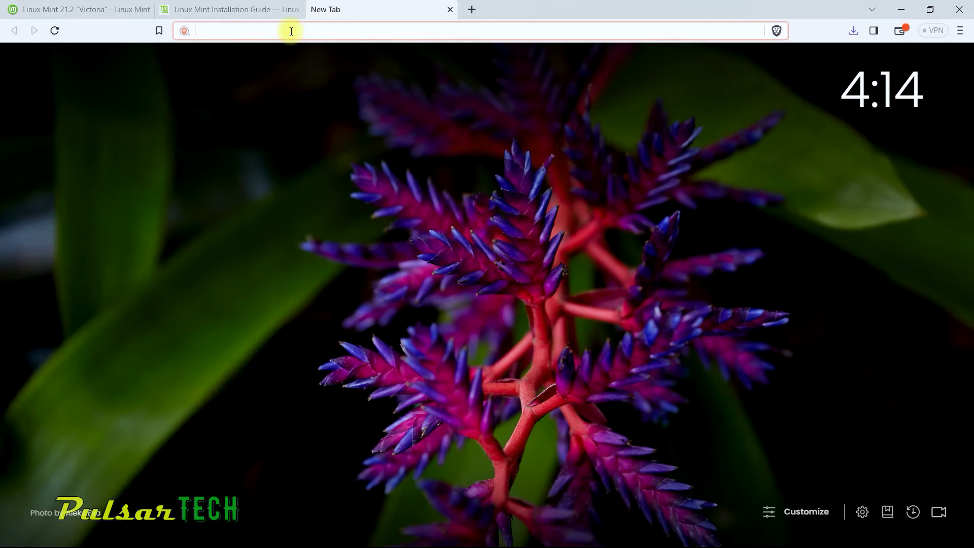
text(balenaetcher)
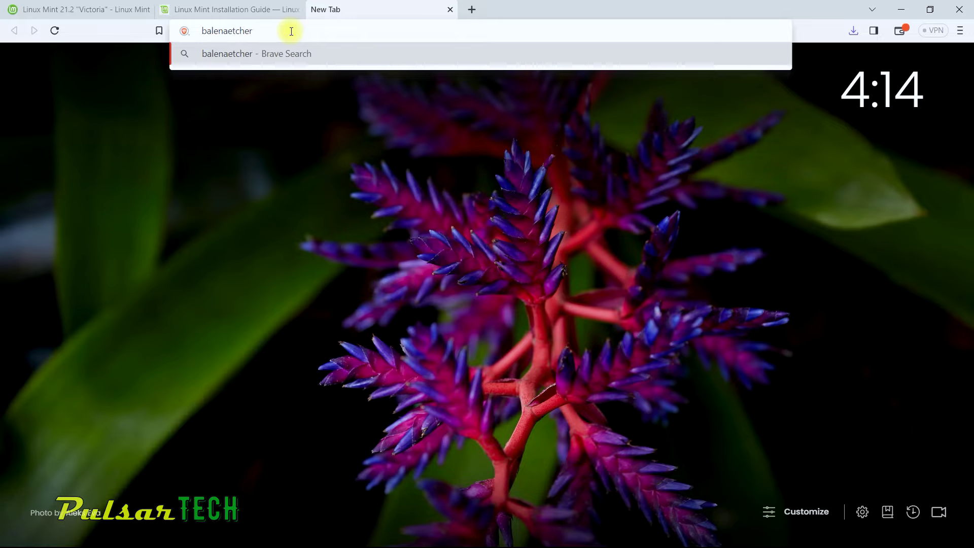
key(Return)
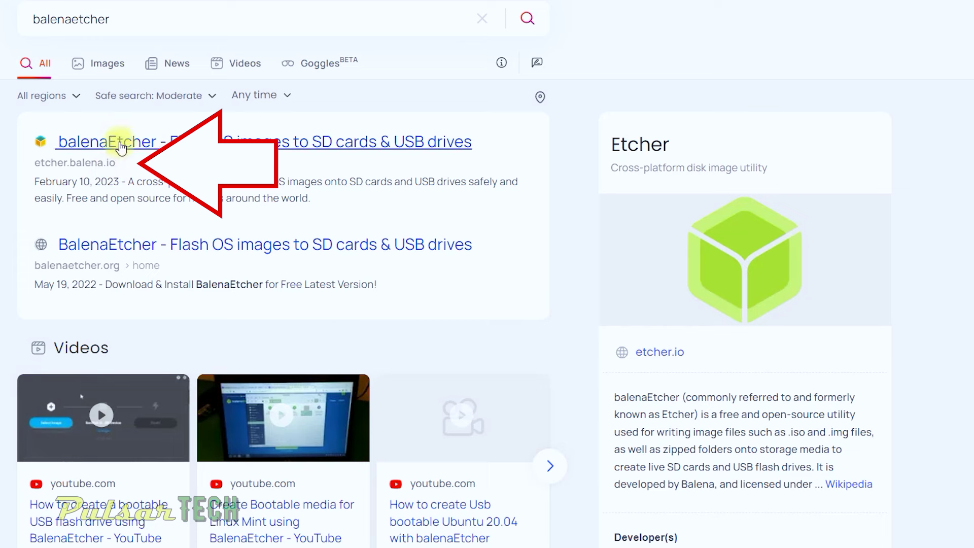
click(161, 143)
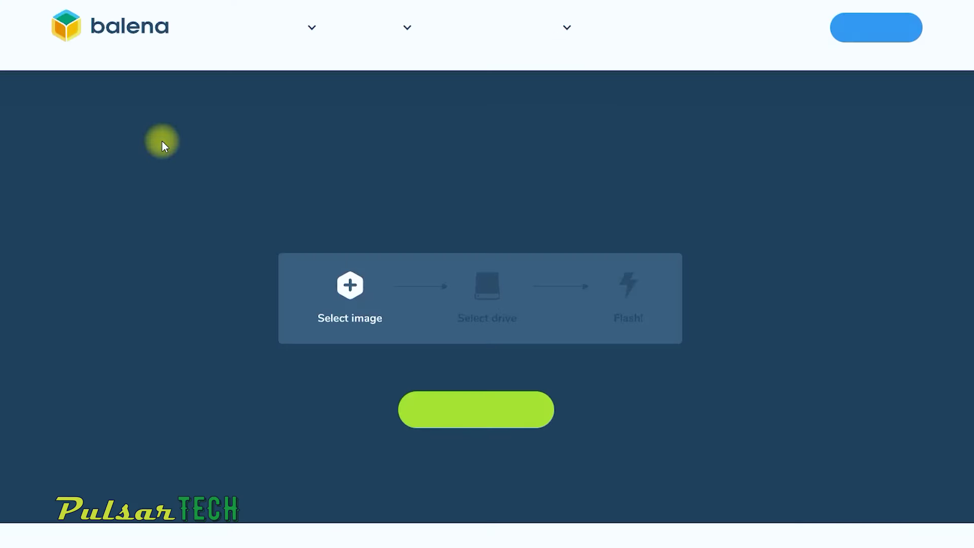
click(478, 420)
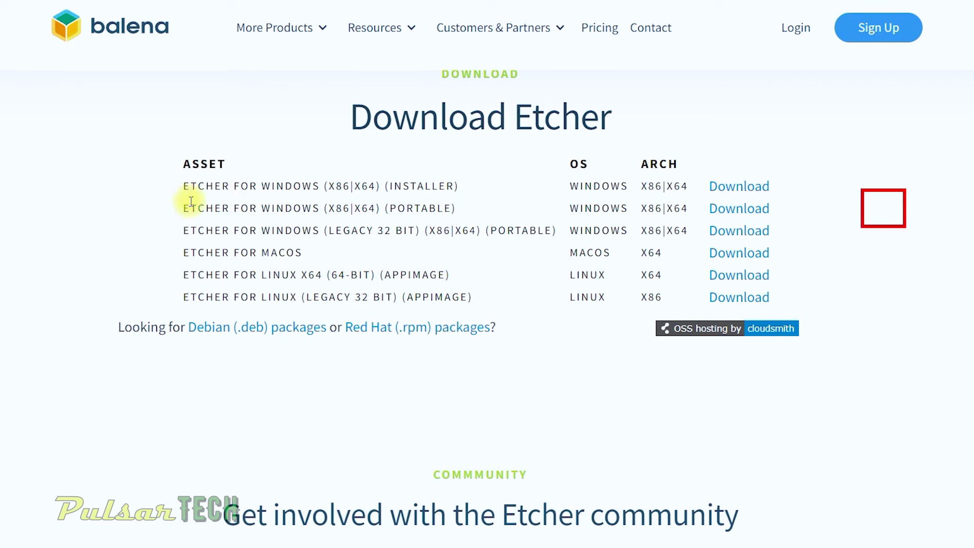
click(741, 211)
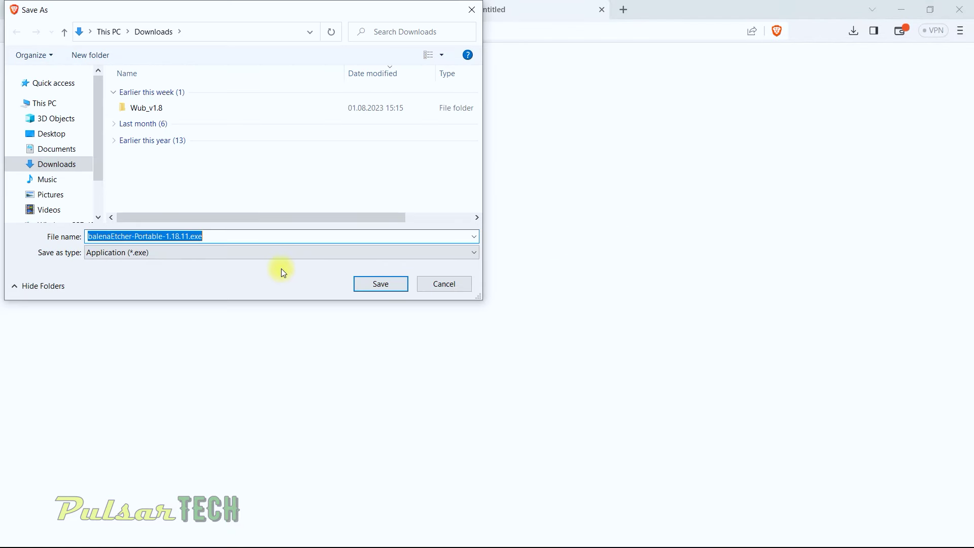
Save balenaEtcher-Portable-1.18.11.exe to Downloads and launch it from Brave's downloads panel
click(381, 285)
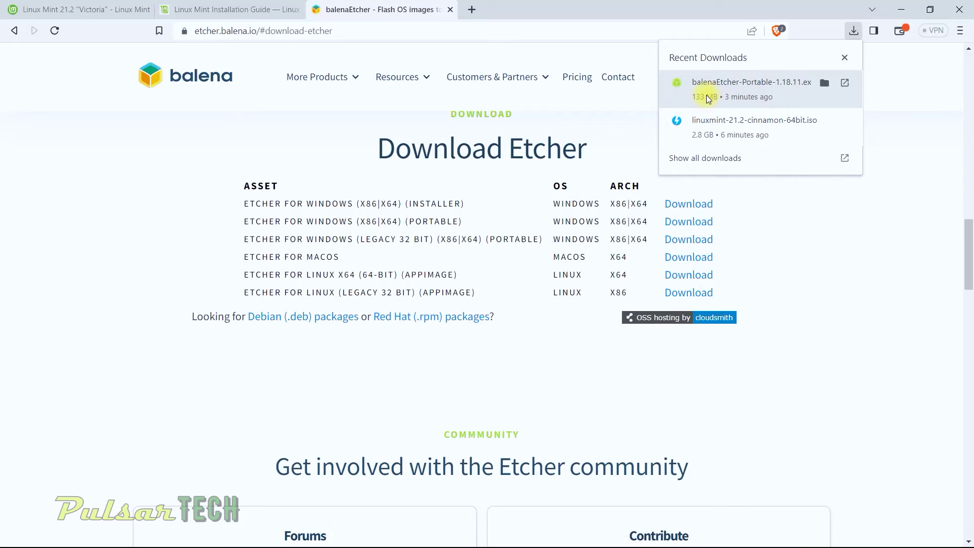
click(706, 96)
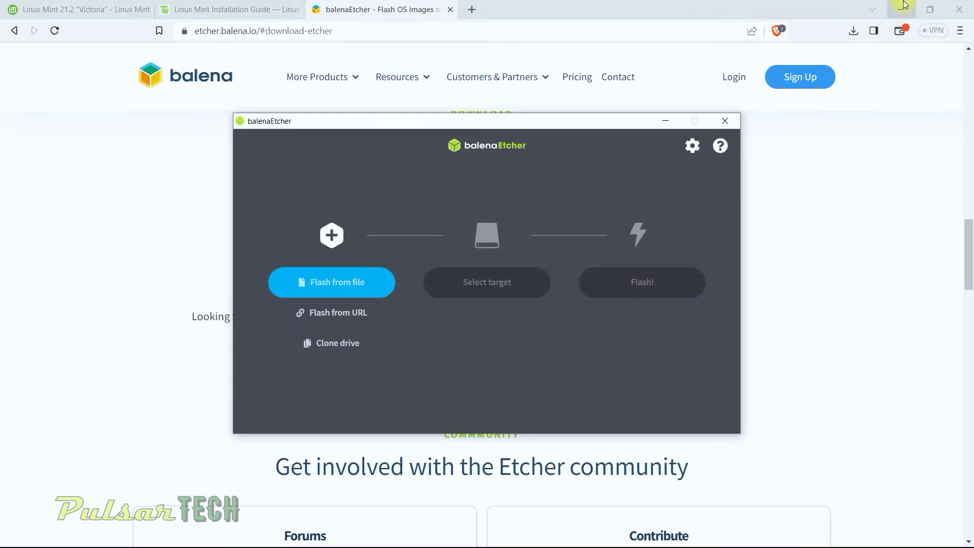
Minimise Brave and load linuxmint-21.2-cinnamon-64bit.iso from Downloads as Etcher's source image
click(903, 7)
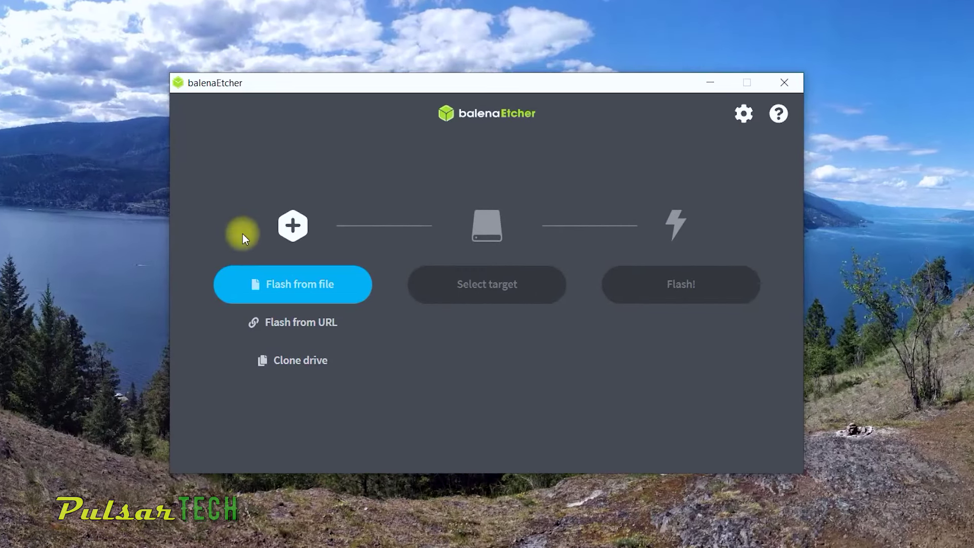
click(286, 286)
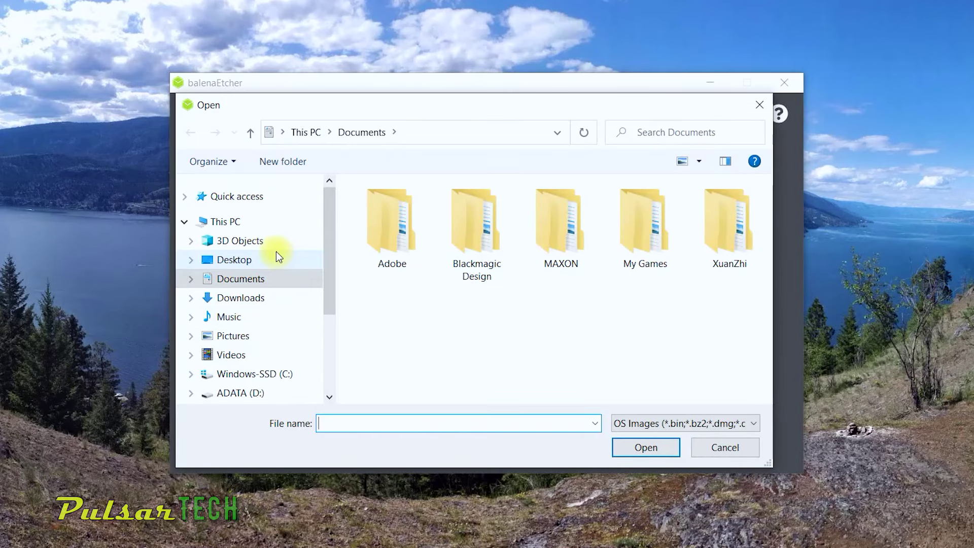
click(246, 303)
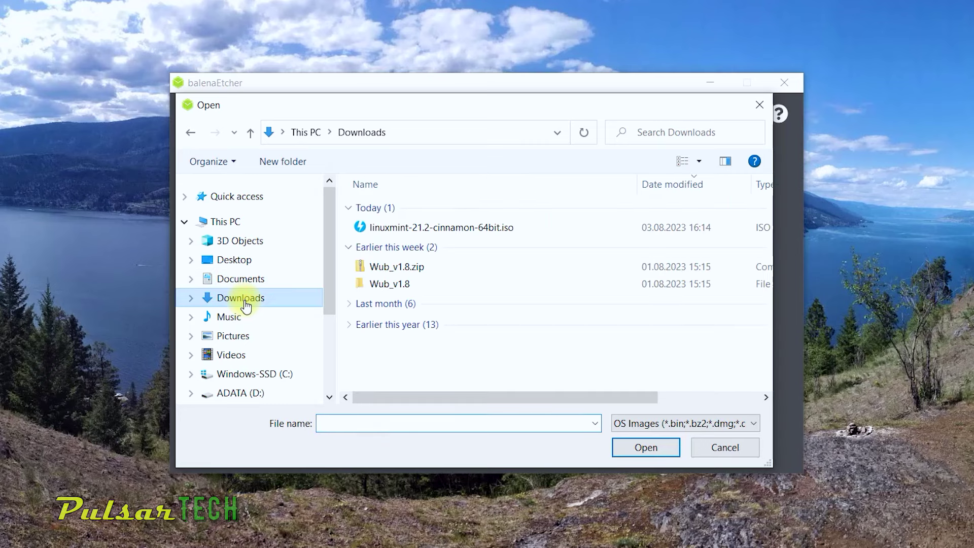
click(425, 227)
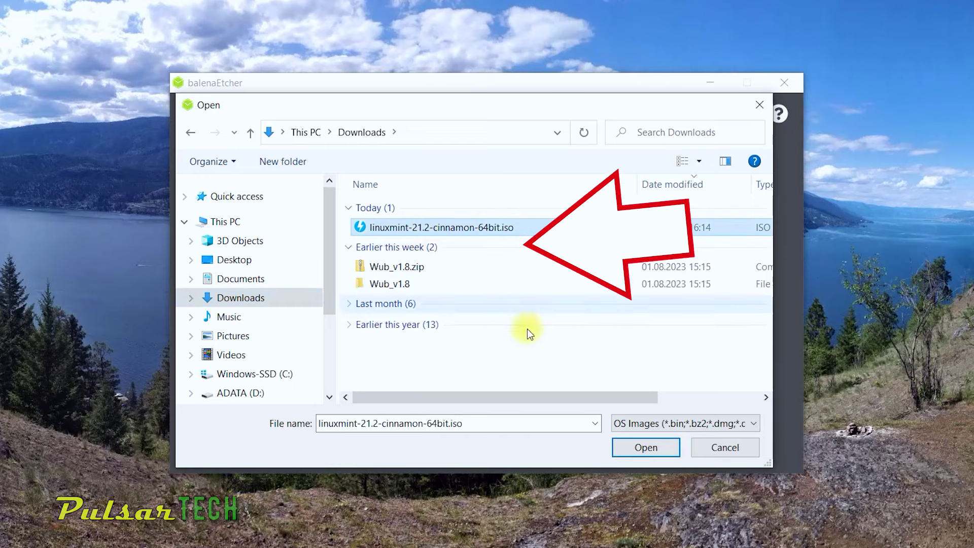
click(644, 448)
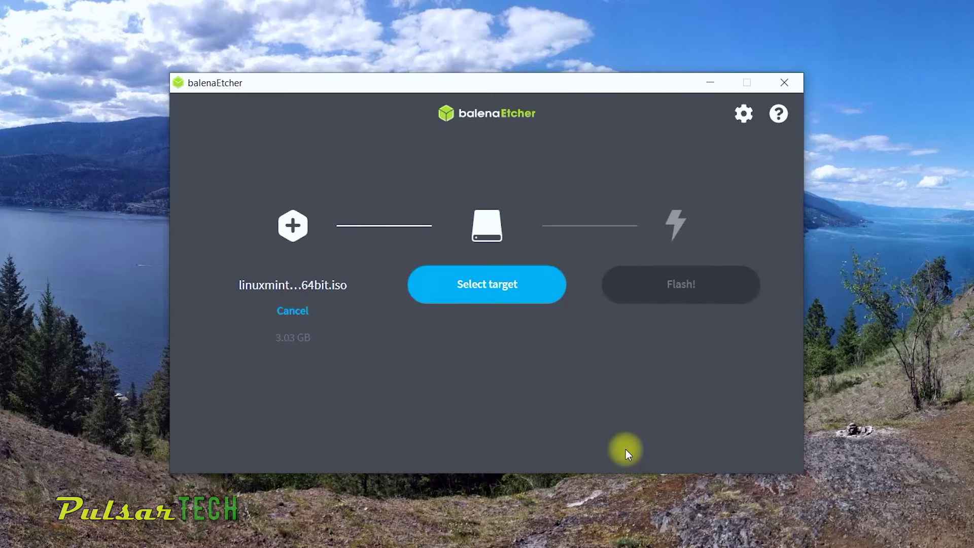
Flash the ISO onto the 125 GB SanDisk Cruzer USB drive until Flash Completed appears
click(476, 286)
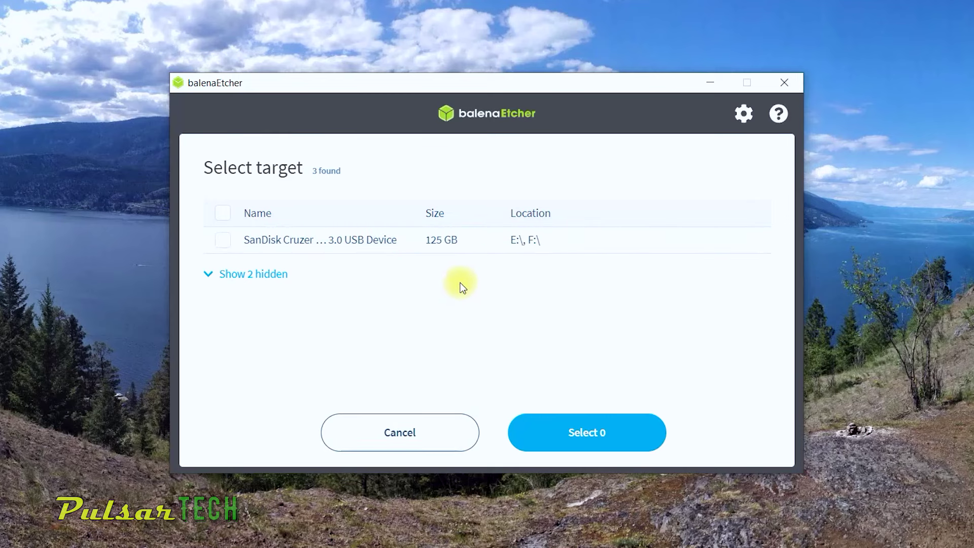
click(223, 241)
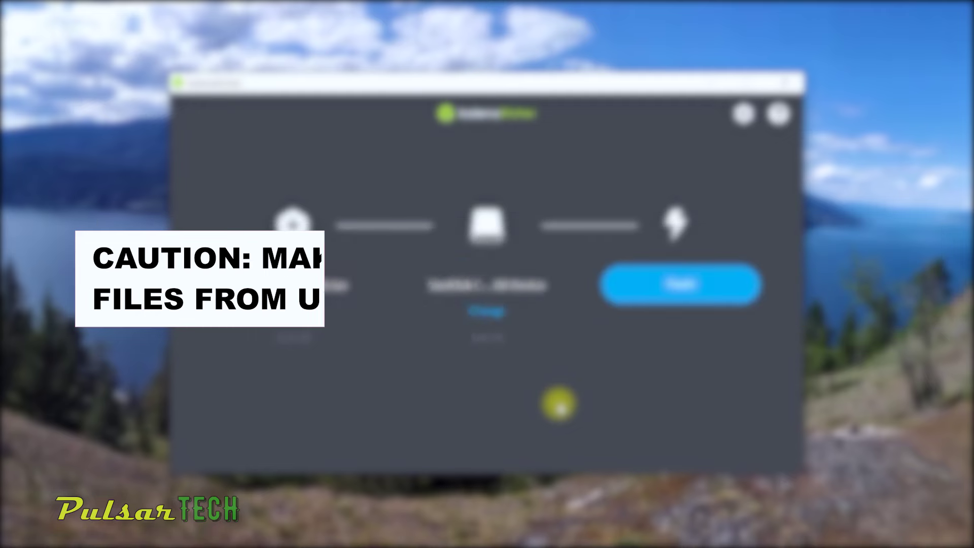
click(665, 296)
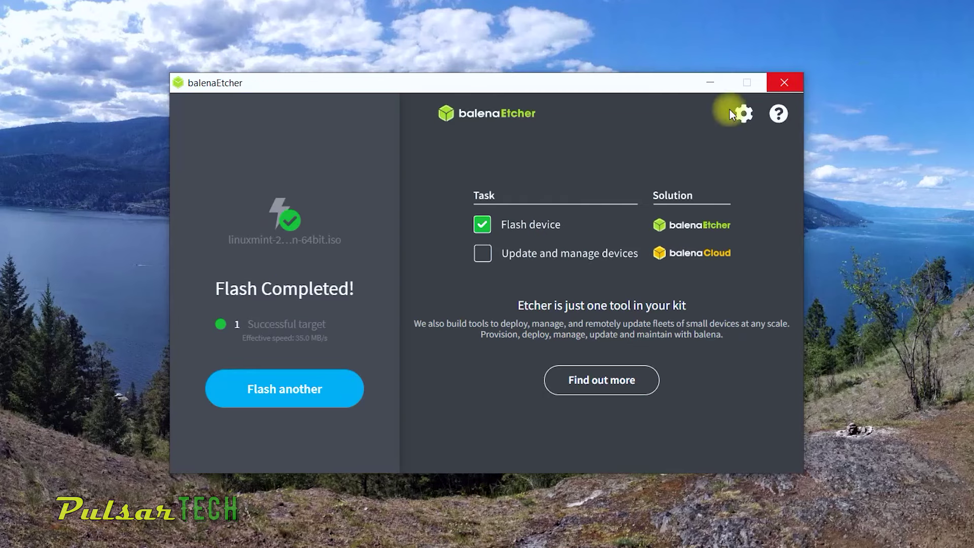
Close balenaEtcher and safely eject the Cruzer Glide 3.0 USB drive from the system tray
click(781, 84)
click(763, 532)
click(731, 435)
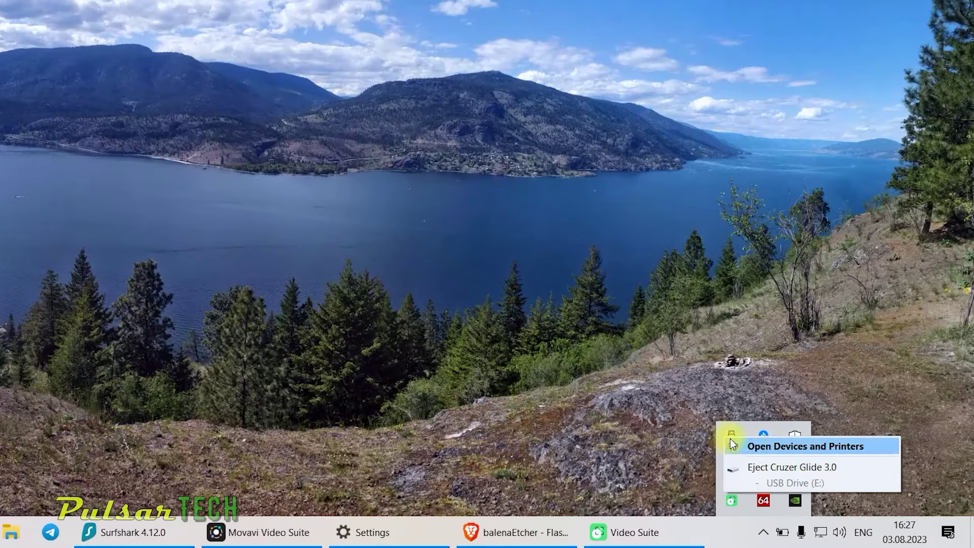
click(765, 466)
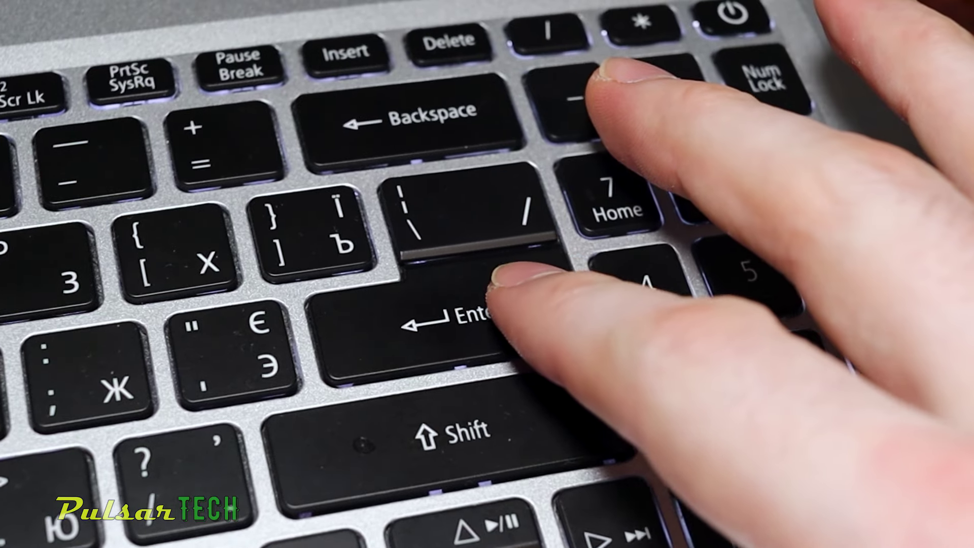
Boot Start Linux Mint 21.2 Cinnamon 64-bit from GRUB into the live desktop
key(Return)
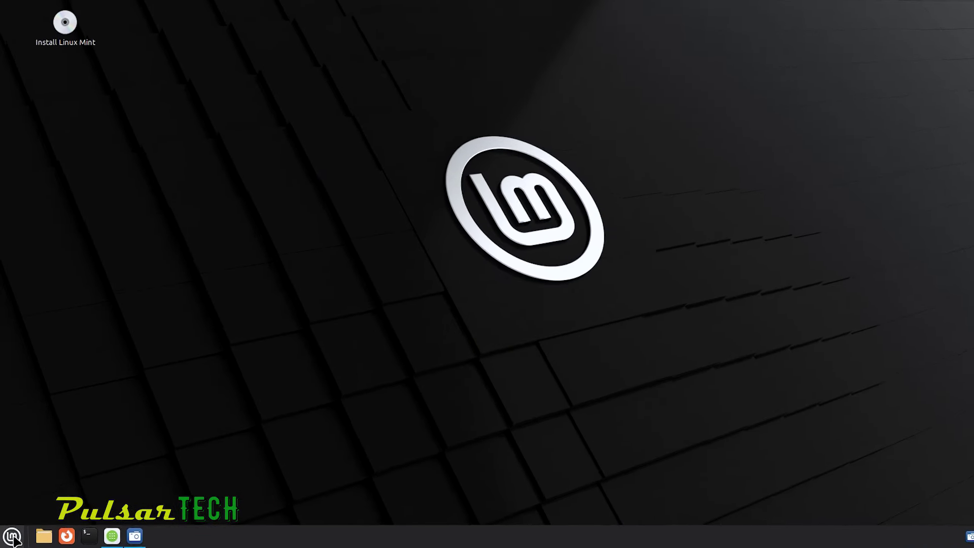
Open the Cinnamon applications menu and browse its categories before launching the installer
click(10, 538)
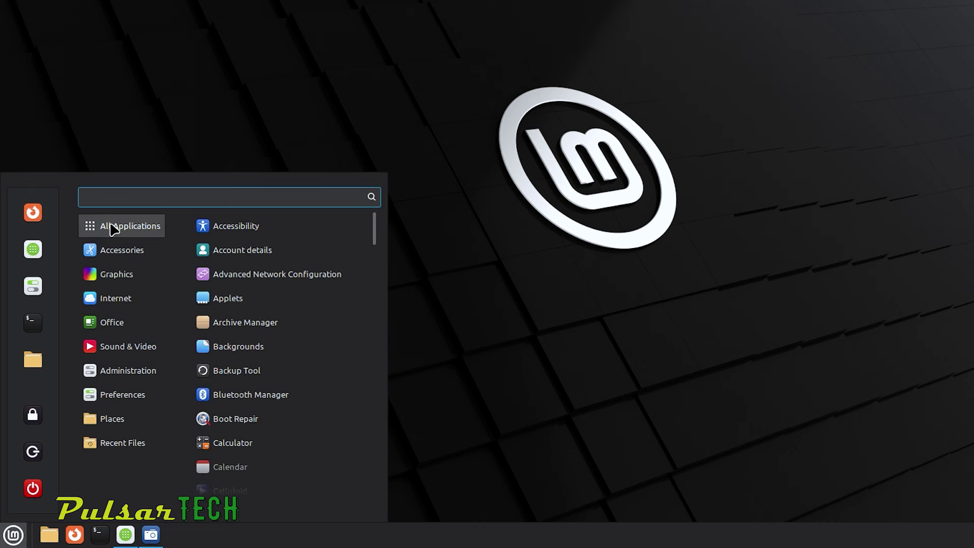
mouse_move(115, 250)
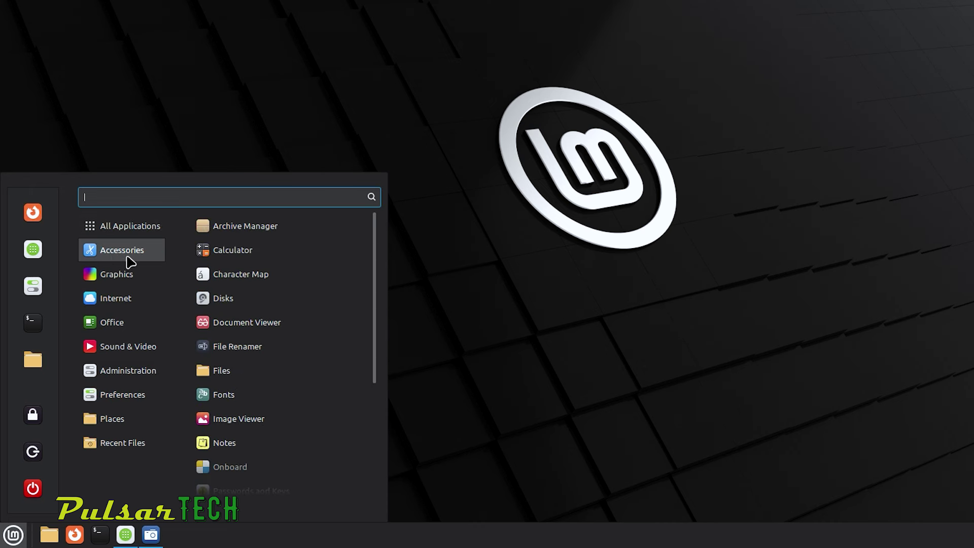
mouse_move(122, 276)
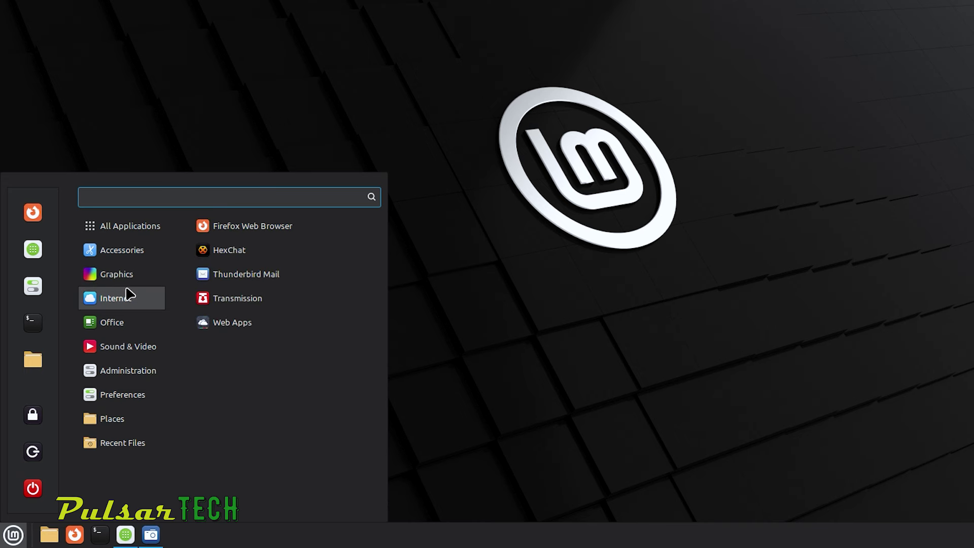
mouse_move(110, 323)
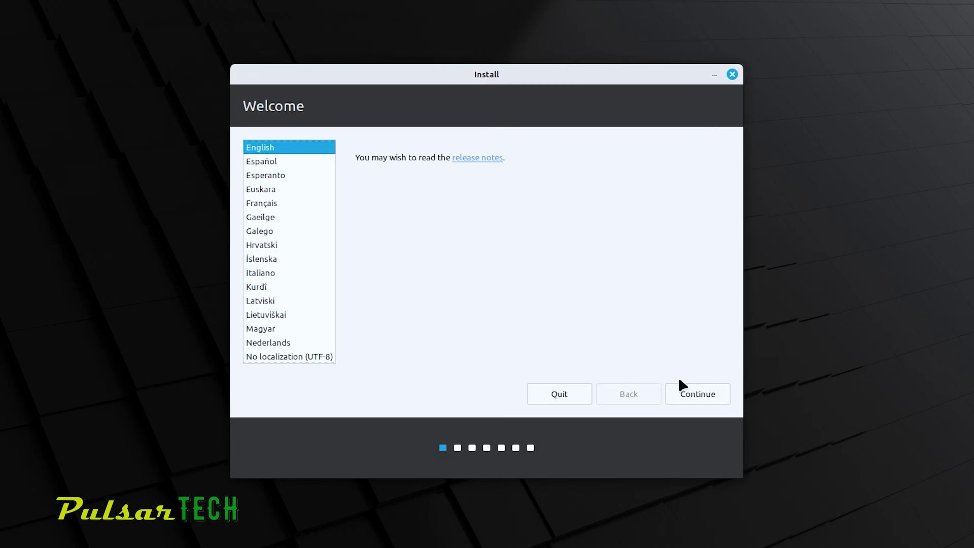
Accept English as the language and English (US) as the keyboard layout
click(686, 391)
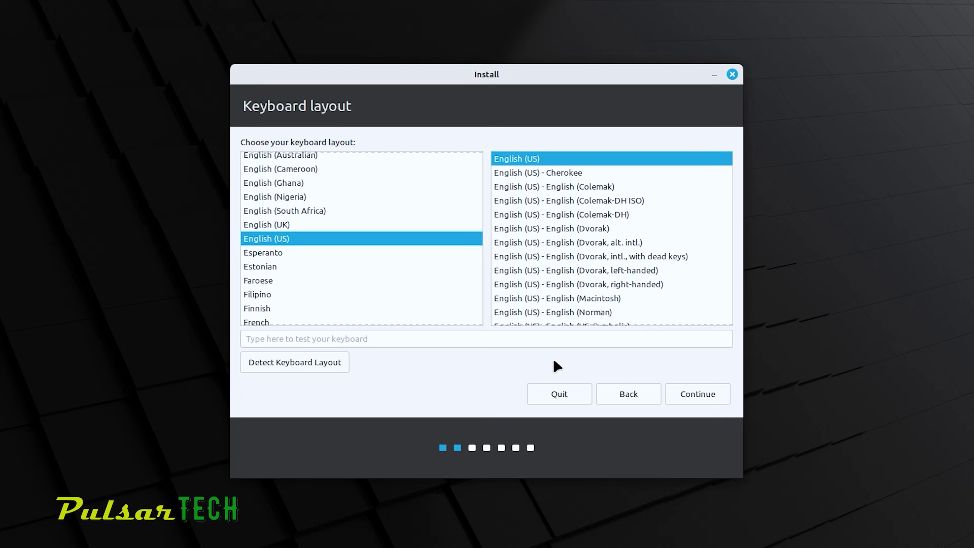
click(690, 395)
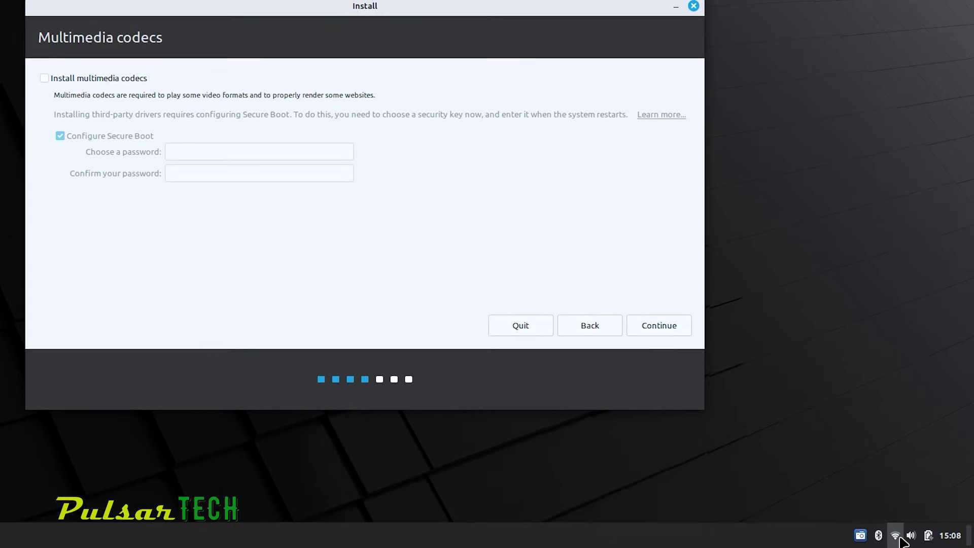
Check the available network connections, then choose to install multimedia codecs
click(896, 536)
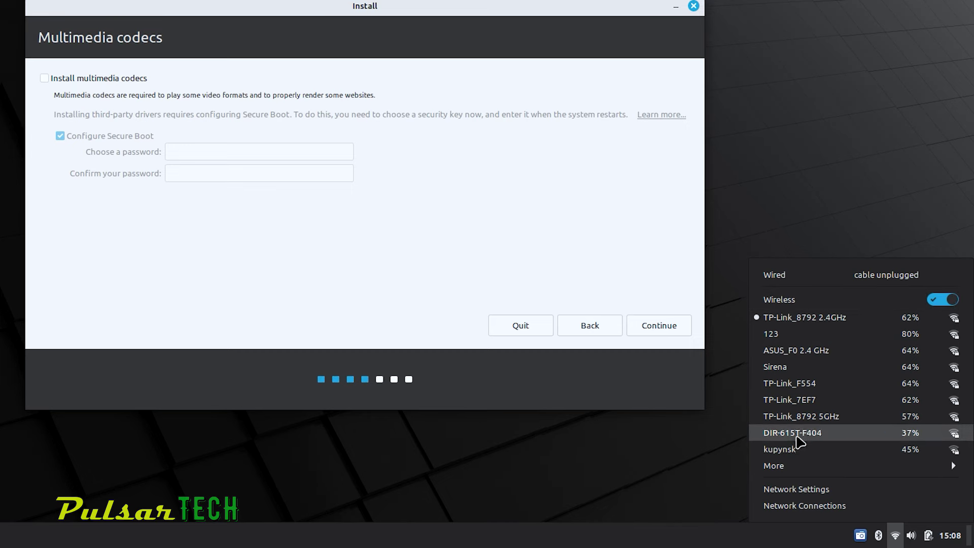
click(585, 253)
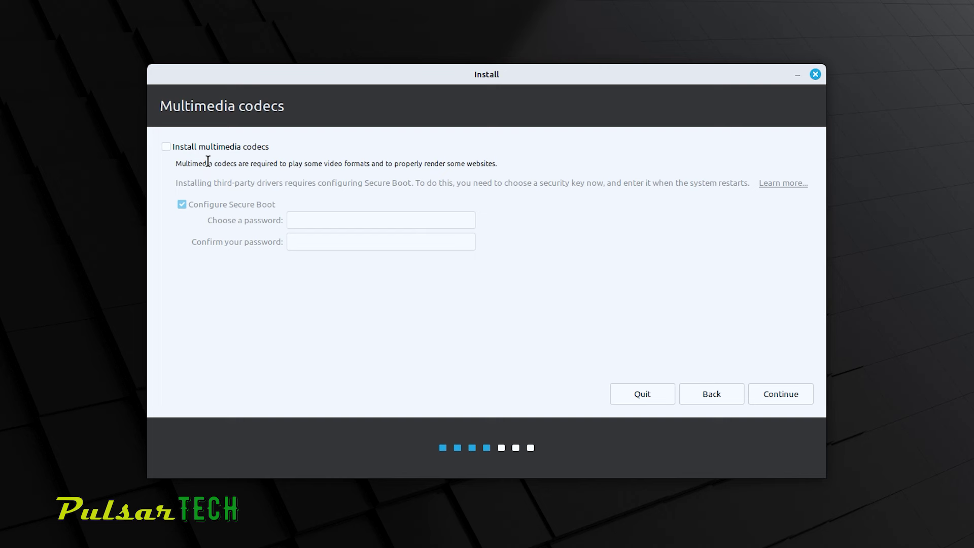
click(163, 148)
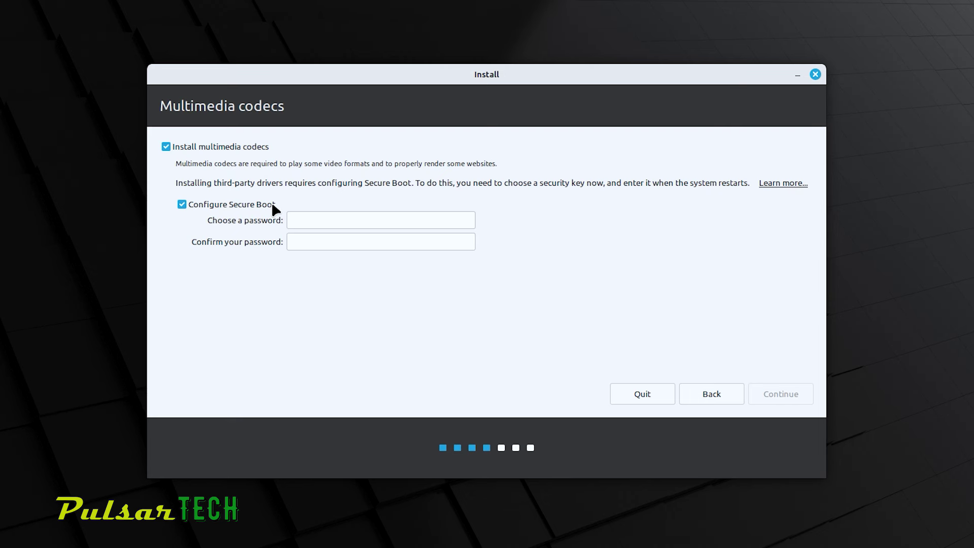
Enter and confirm a Secure Boot password, then continue past the codecs step
click(307, 219)
text(•••••••••)
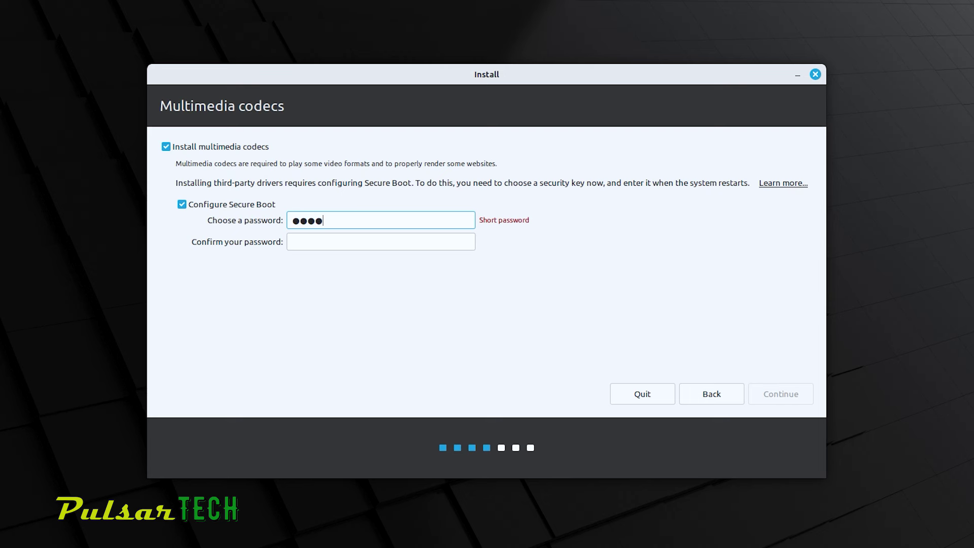
text(•••)
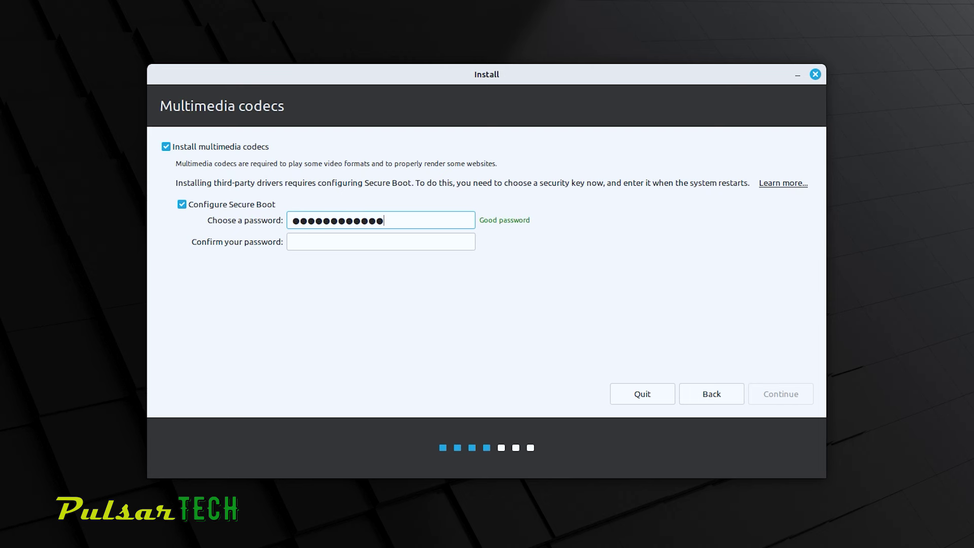
key(Tab)
text(••••••••)
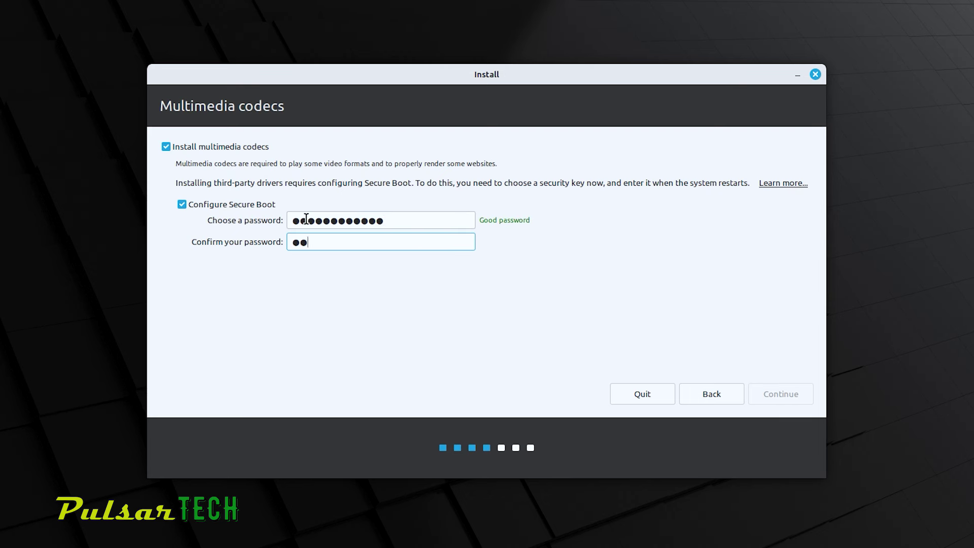
text(••••)
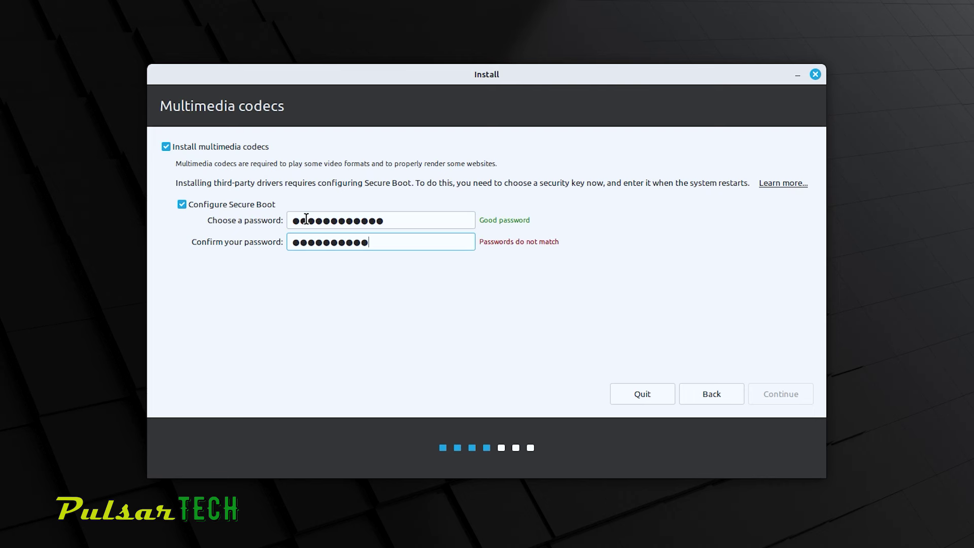
click(780, 387)
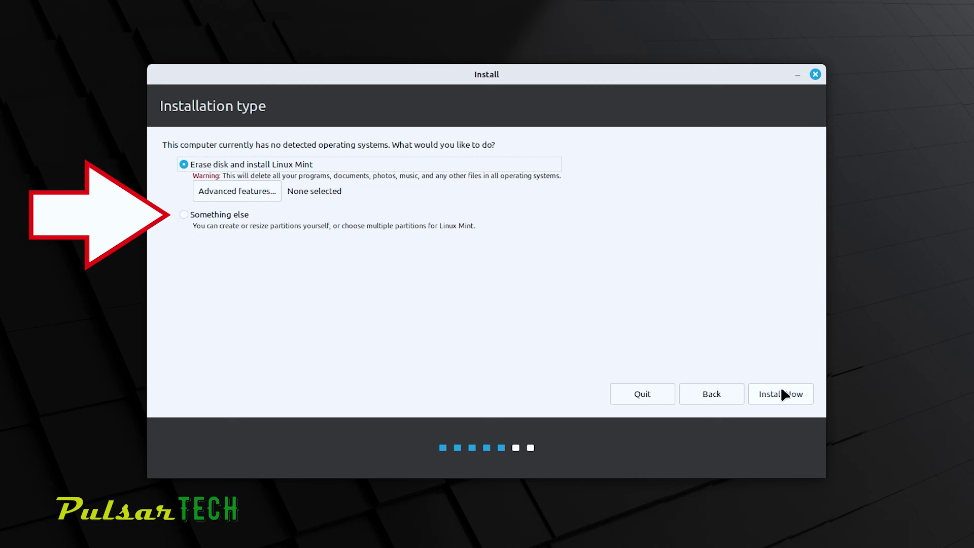
Preview manual Something else partitioning, then erase /dev/nvme0n1 and confirm writing the changes
click(781, 394)
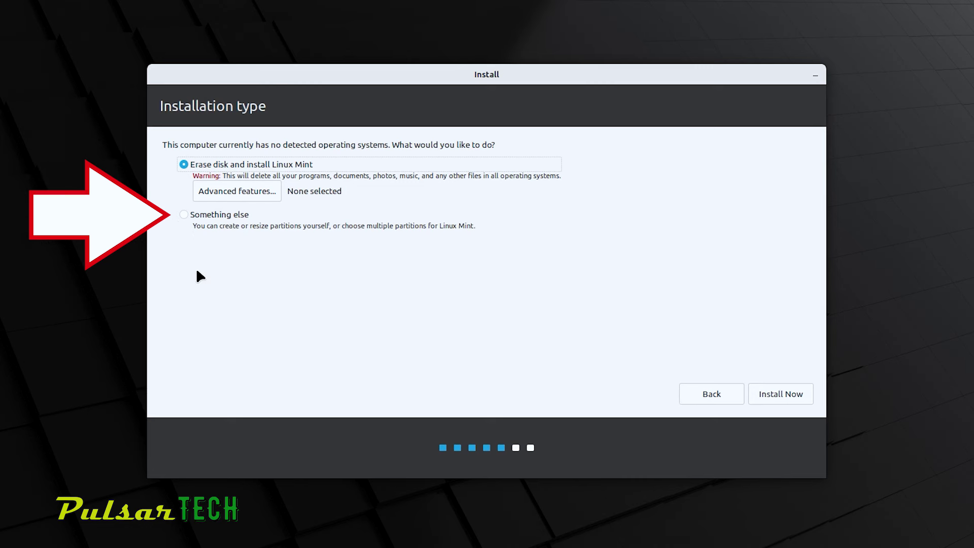
click(182, 214)
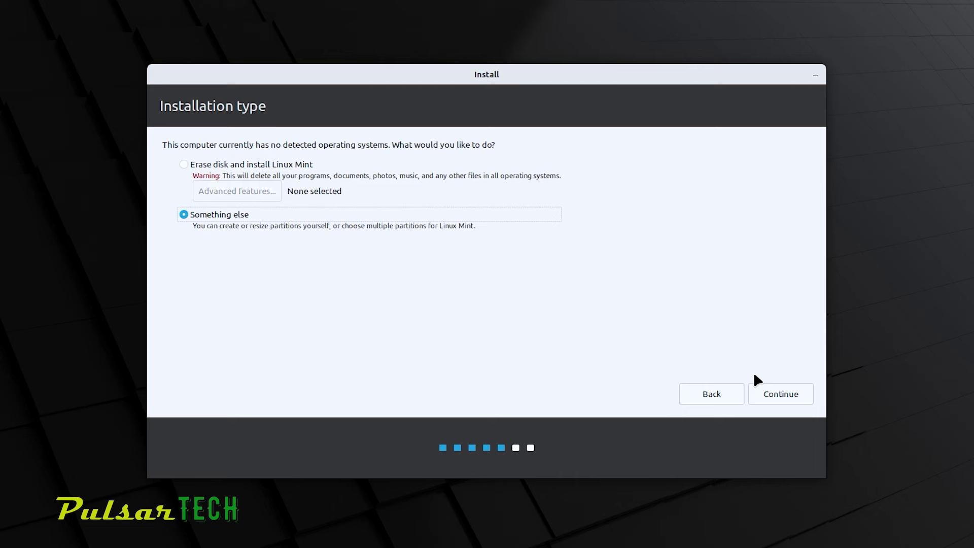
click(787, 397)
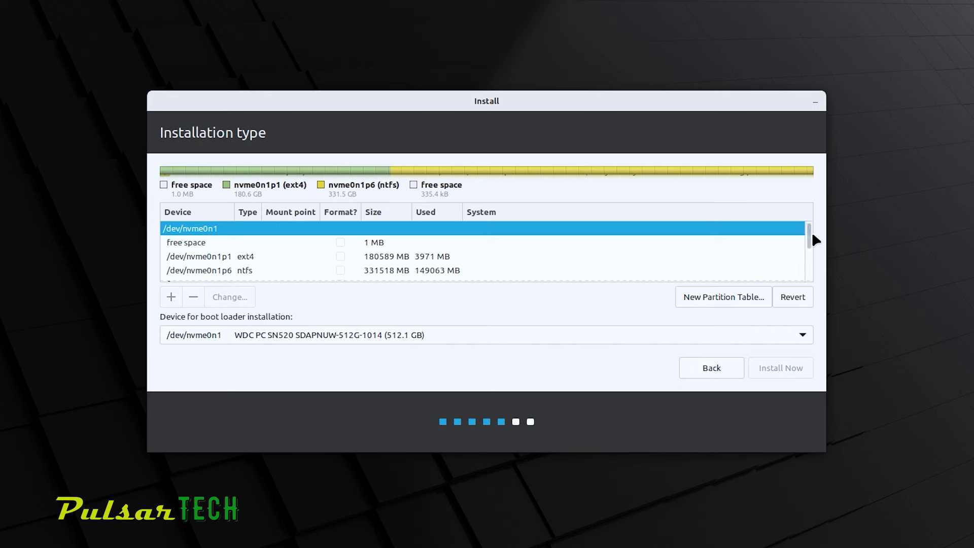
drag(809, 231, 802, 282)
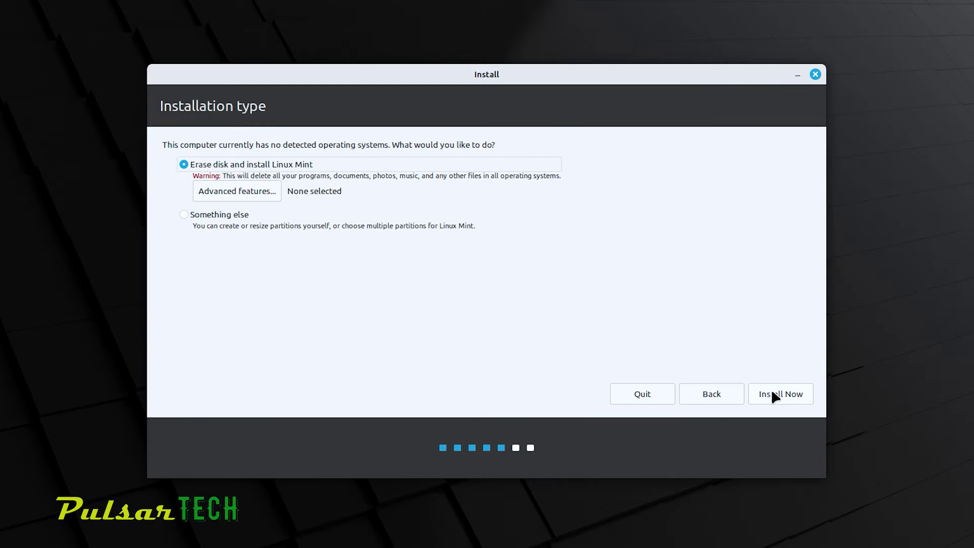
click(772, 391)
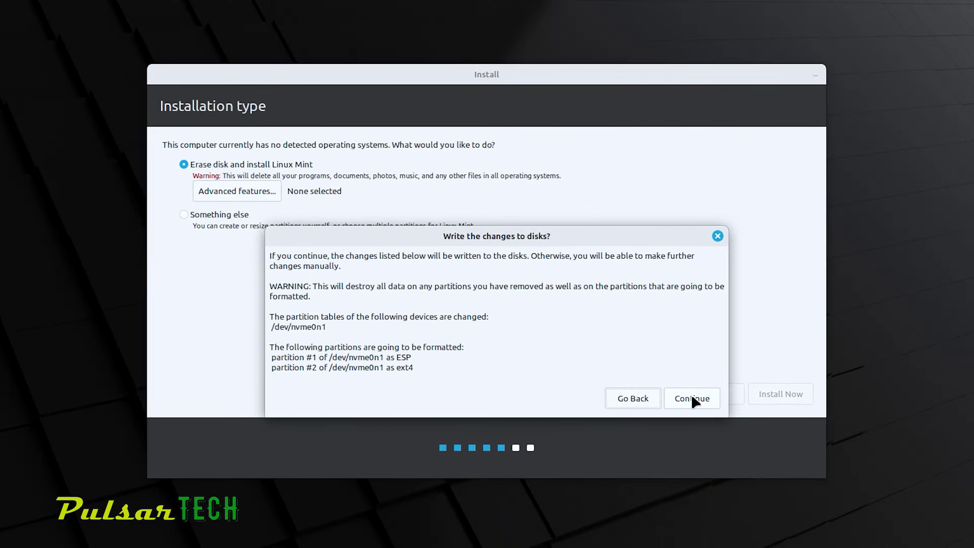
click(691, 396)
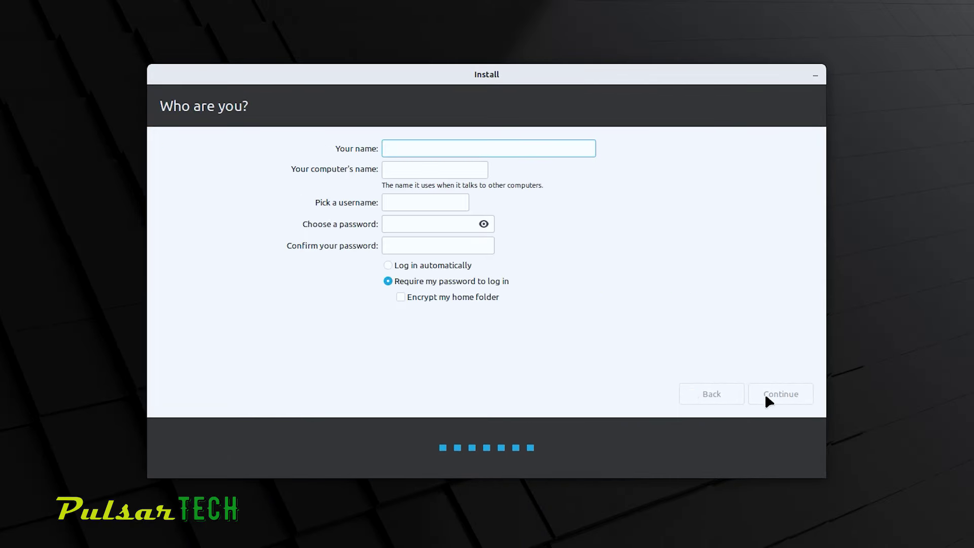
Enter the user's name, set and confirm the account password, choose automatic login, and start installing
text(Pulsa)
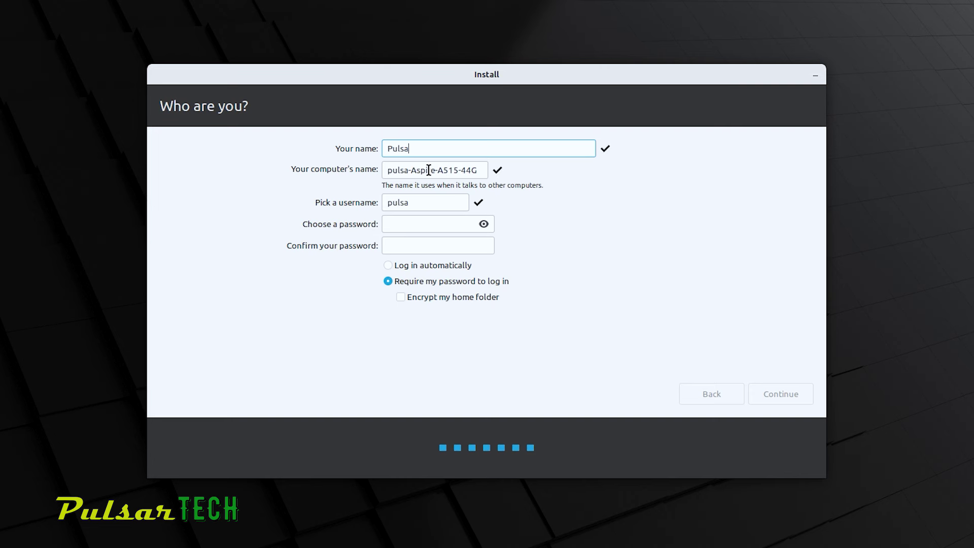
text(rTECH)
click(403, 222)
text(•••••••)
key(Tab)
text(••••••)
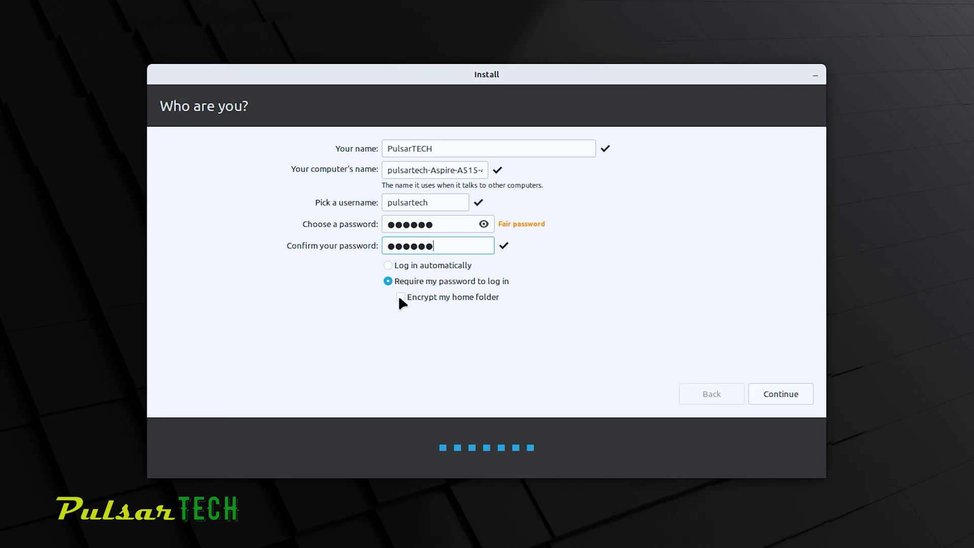
click(387, 265)
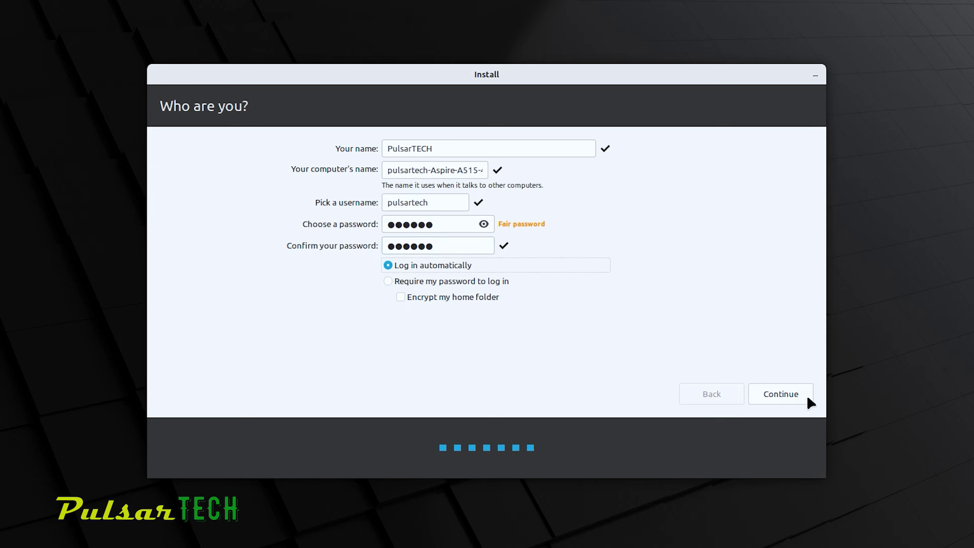
click(774, 394)
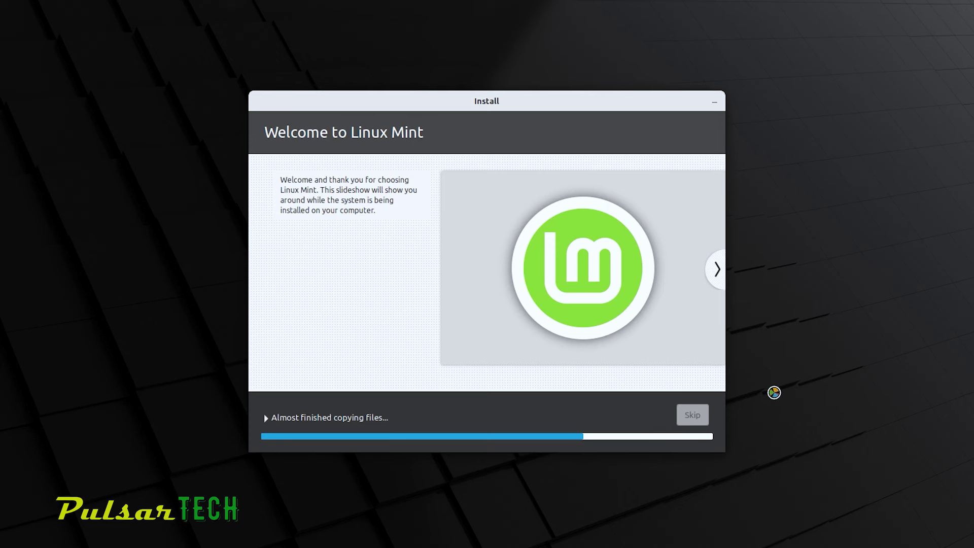